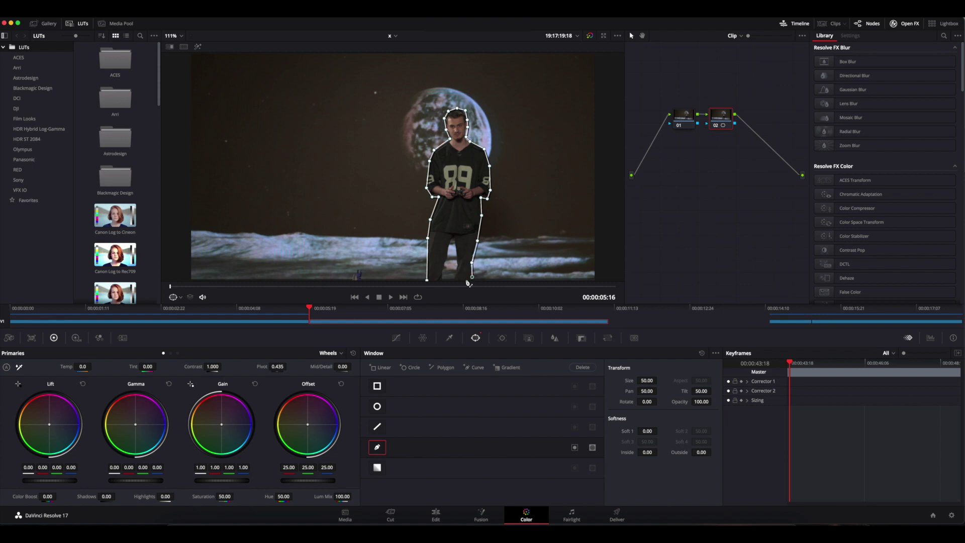
Finish and close the curve window around the man's legs and set its Soft 1 softness to 2.84.
{"action": "left_click", "coordinate": [452, 237]}
{"action": "left_click", "coordinate": [446, 251]}
{"action": "left_click", "coordinate": [444, 266]}
{"action": "left_click", "coordinate": [443, 279]}
{"action": "left_click", "coordinate": [428, 280]}
{"action": "left_click_drag", "start_coordinate": [643, 431], "coordinate": [659, 430]}
Highlight the masked area and track the window forward through the clip.
{"action": "key", "text": "shift+h"}
{"action": "left_click", "coordinate": [502, 337]}
{"action": "left_click", "coordinate": [406, 367]}
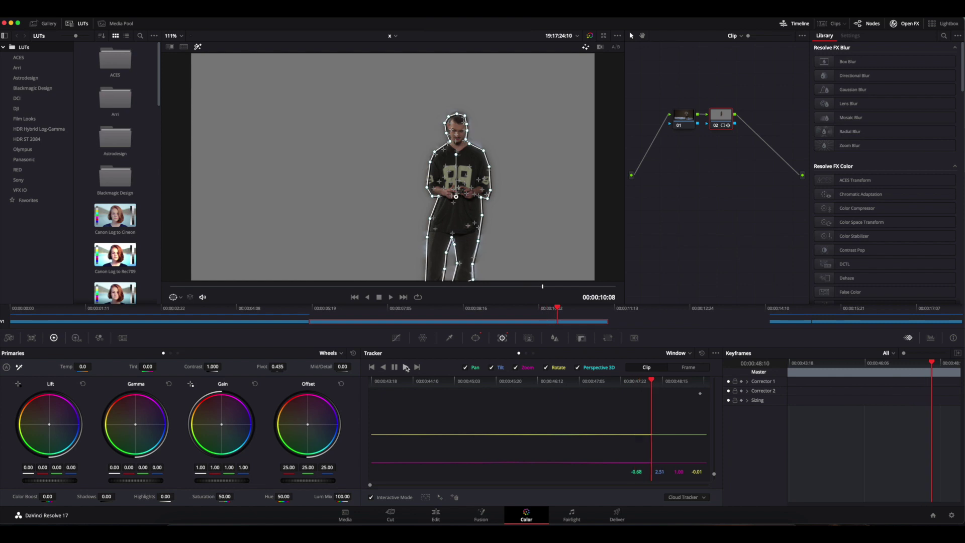
Invert the curve window's mask and check it at an earlier point in the clip.
{"action": "left_click", "coordinate": [476, 337]}
{"action": "left_click", "coordinate": [575, 450]}
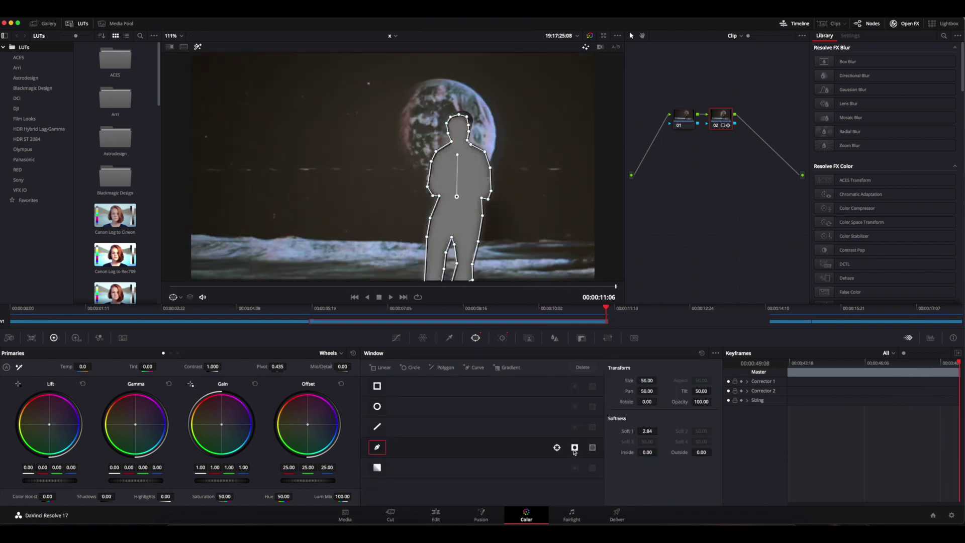
{"action": "left_click_drag", "start_coordinate": [608, 300], "coordinate": [415, 304]}
{"action": "left_click", "coordinate": [574, 447]}
Examine how closely the tracked window follows the man's outline at different frames.
{"action": "key", "text": "Left"}
{"action": "left_click", "coordinate": [502, 338]}
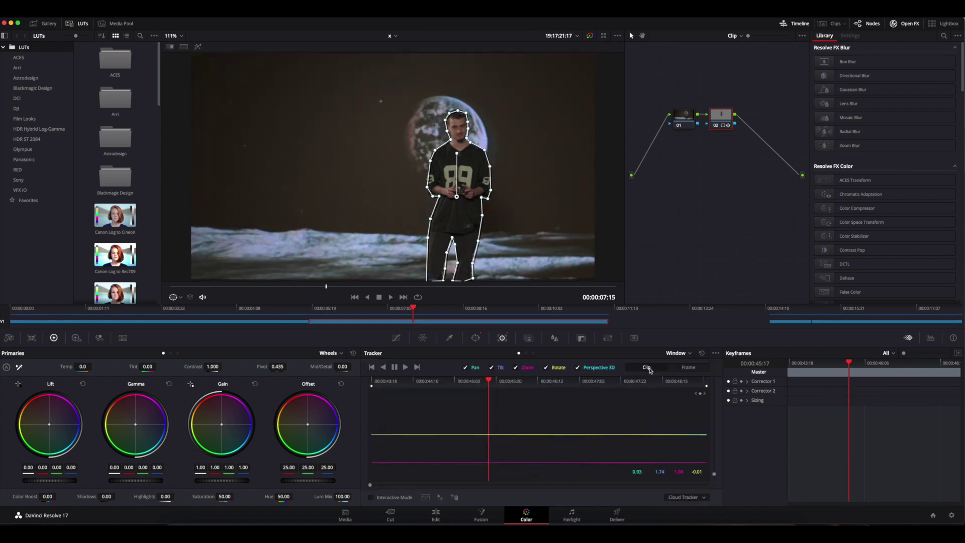
{"action": "scroll", "coordinate": [464, 111], "scroll_direction": "up", "scroll_amount": 2}
{"action": "scroll", "coordinate": [463, 111], "scroll_direction": "up", "scroll_amount": 1}
{"action": "key", "text": "ctrl+t"}
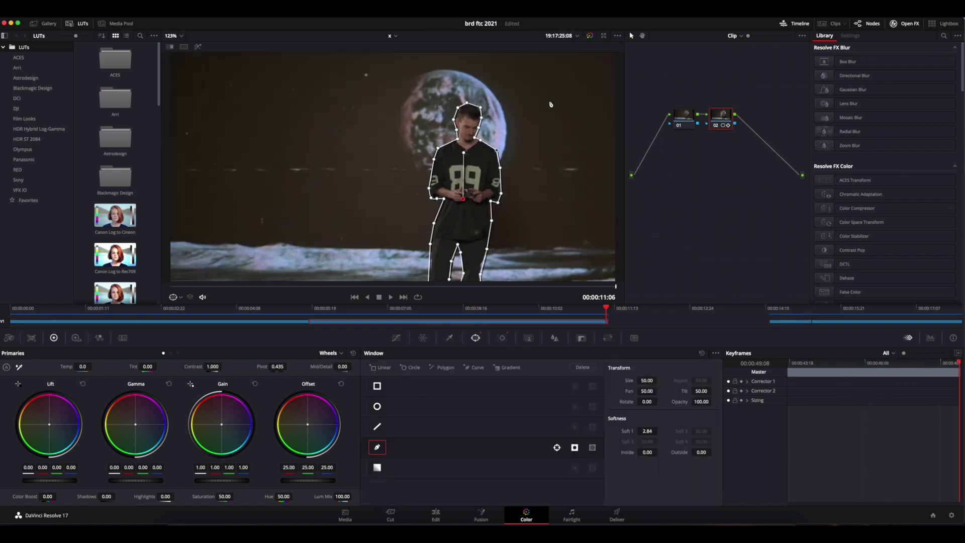
{"action": "scroll", "coordinate": [551, 104], "scroll_direction": "down", "scroll_amount": 2}
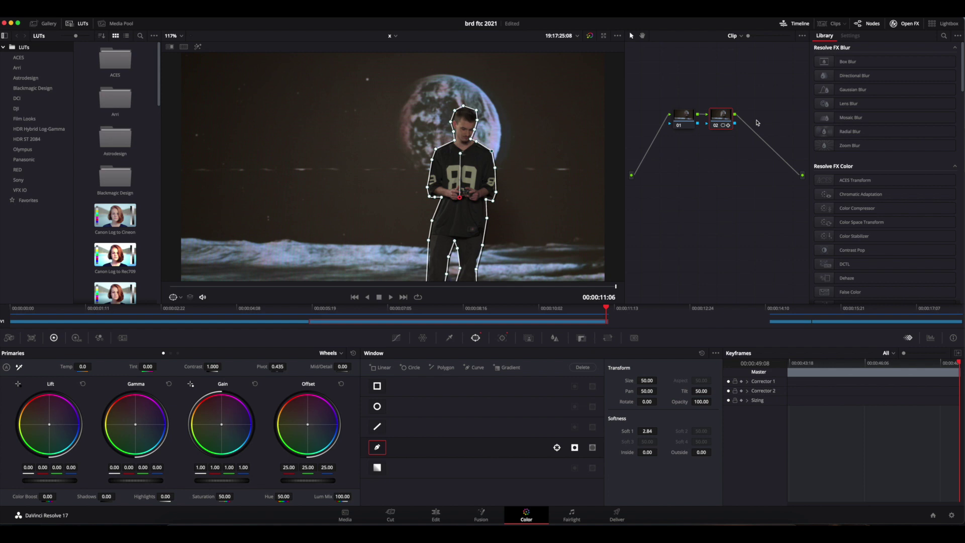
{"action": "right_click", "coordinate": [721, 118]}
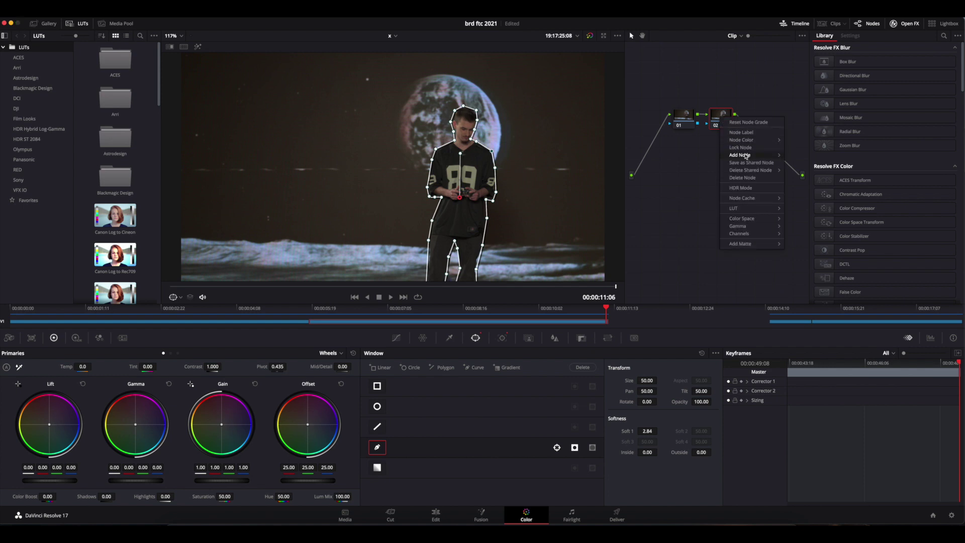
{"action": "mouse_move", "coordinate": [756, 246]}
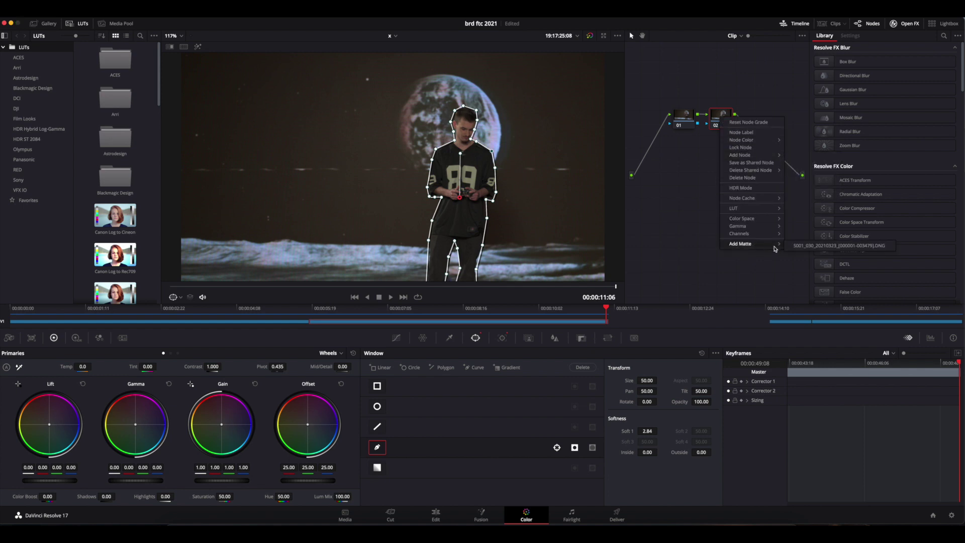
{"action": "mouse_move", "coordinate": [752, 220]}
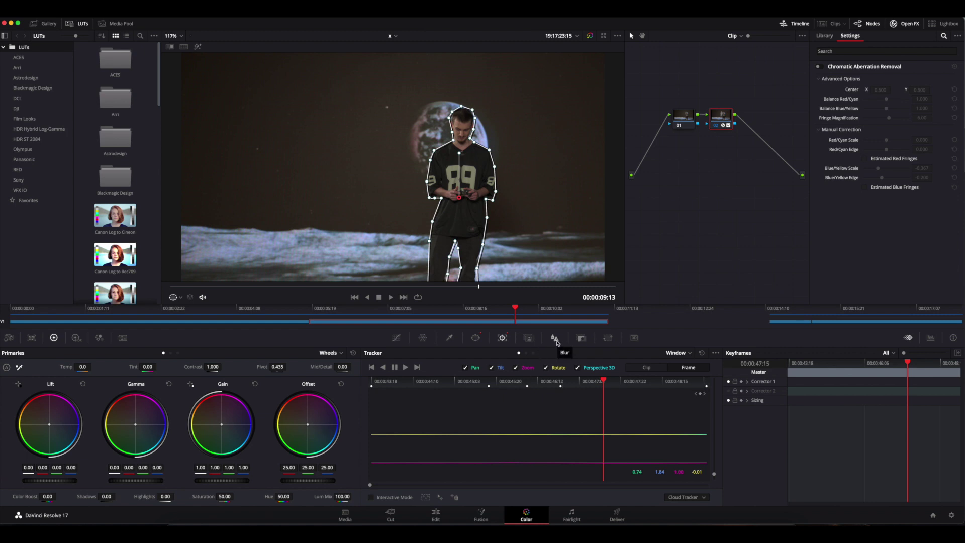
Blur the second node with an H/V ratio of 0.68 and radius values of 0.73 red, 0.71 green and 0.65 blue.
{"action": "left_click", "coordinate": [555, 338]}
{"action": "mouse_move", "coordinate": [541, 419]}
{"action": "left_mouse_down"}
{"action": "mouse_move", "coordinate": [543, 367]}
{"action": "mouse_move", "coordinate": [542, 407]}
{"action": "left_mouse_up"}
{"action": "left_click_drag", "start_coordinate": [441, 420], "coordinate": [442, 406]}
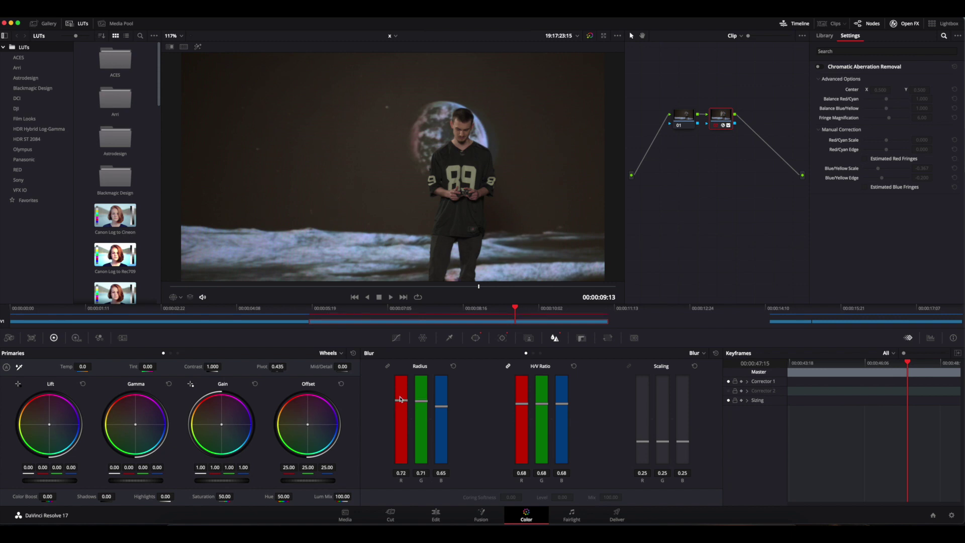
{"action": "mouse_move", "coordinate": [516, 306]}
{"action": "left_mouse_down"}
{"action": "mouse_move", "coordinate": [352, 313]}
{"action": "mouse_move", "coordinate": [518, 315]}
{"action": "left_mouse_up"}
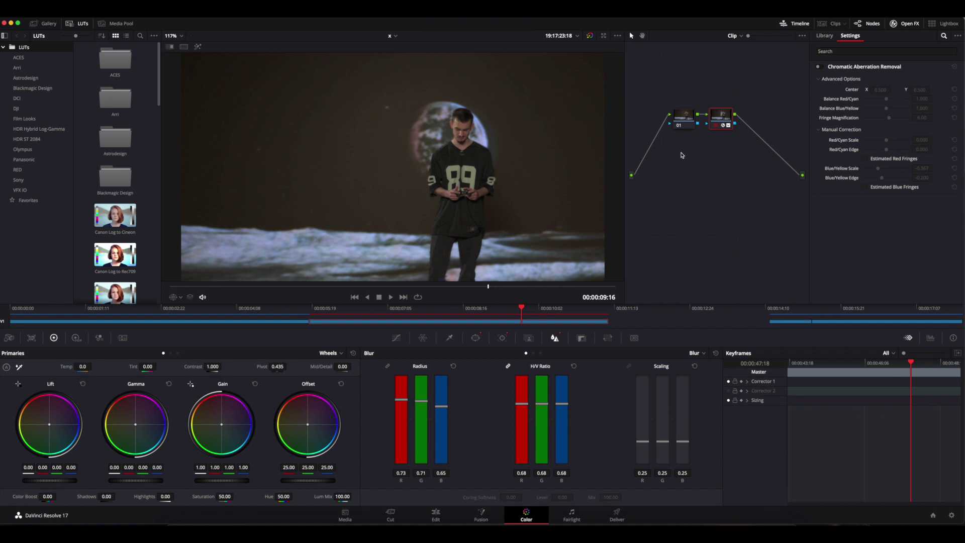
Find the Sharpen effect, apply it in the node chain and set its Sharpen Amount to 1.466.
{"action": "right_click", "coordinate": [720, 115]}
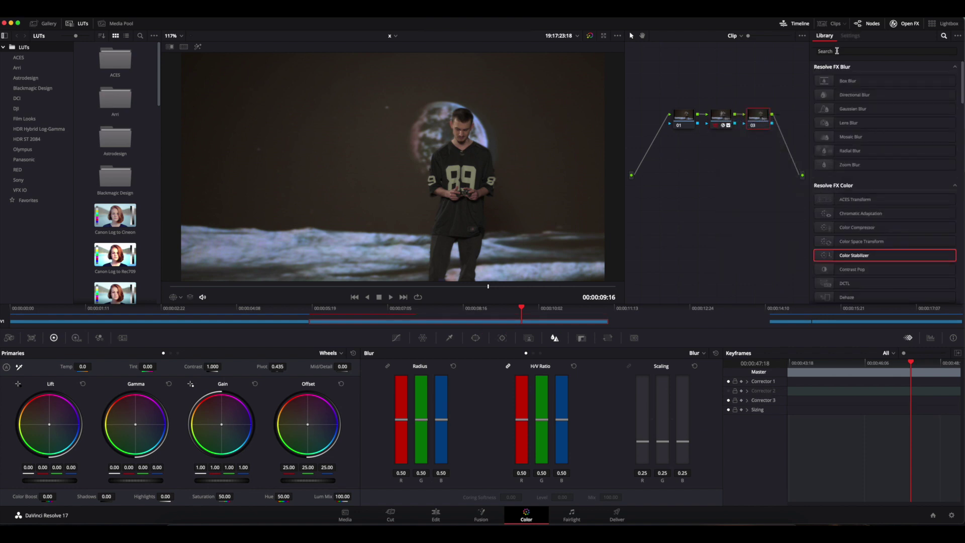
{"action": "left_click", "coordinate": [837, 51]}
{"action": "type", "text": "shar"}
{"action": "left_click_drag", "start_coordinate": [828, 81], "coordinate": [758, 121]}
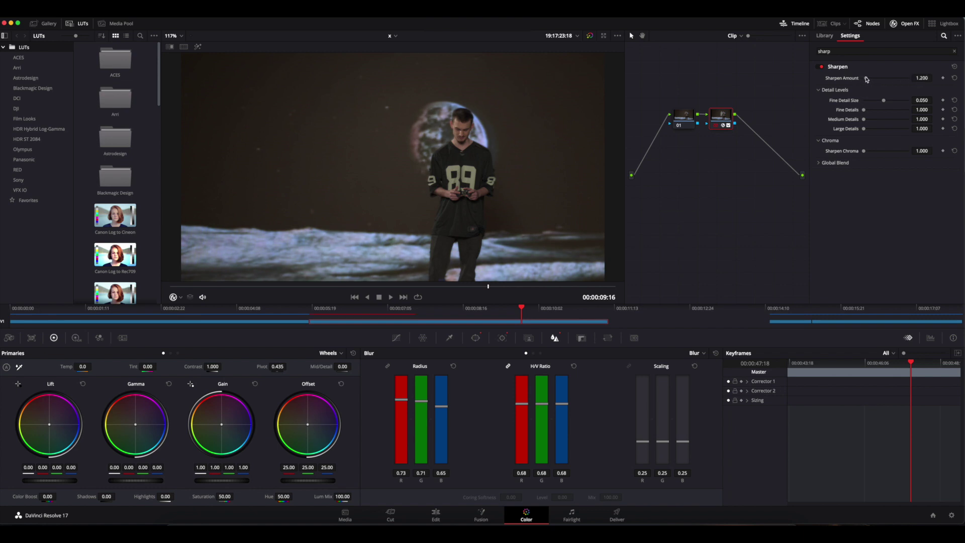
{"action": "left_click_drag", "start_coordinate": [866, 79], "coordinate": [868, 80]}
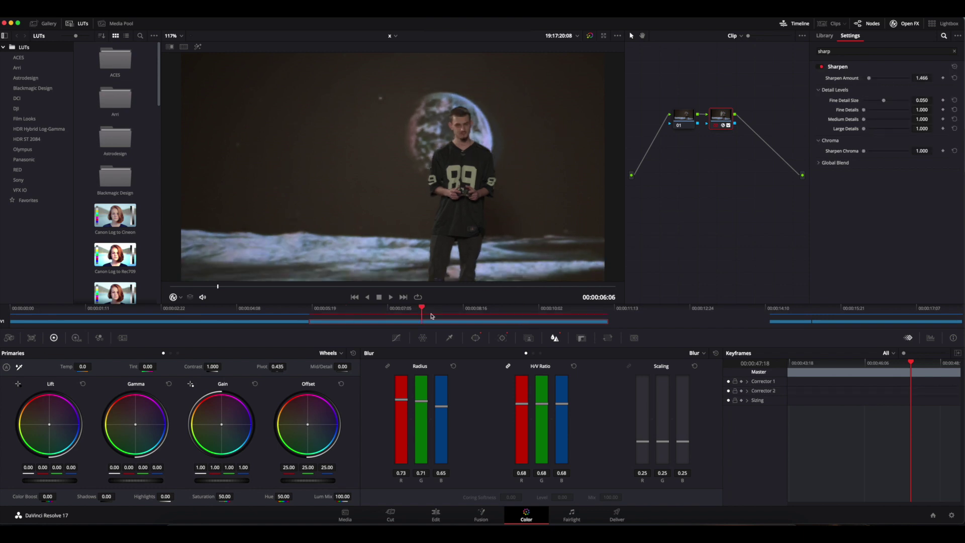
Lower the master gamma slightly and raise the master gain slightly.
{"action": "left_click_drag", "start_coordinate": [140, 480], "coordinate": [134, 481]}
{"action": "left_click_drag", "start_coordinate": [211, 486], "coordinate": [217, 486]}
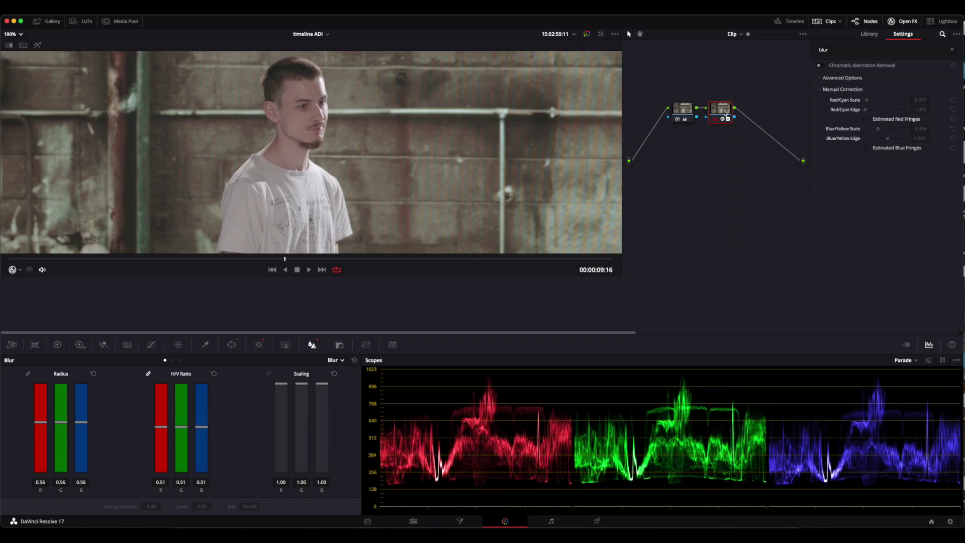
Toggle the linking of the blur radius channels, increase the second node's blur radius and adjust the viewer's zoom level.
{"action": "left_click", "coordinate": [29, 373]}
{"action": "left_click_drag", "start_coordinate": [81, 423], "coordinate": [82, 382]}
{"action": "right_click", "coordinate": [722, 114]}
{"action": "left_click", "coordinate": [803, 505]}
{"action": "mouse_move", "coordinate": [60, 425]}
{"action": "left_mouse_down"}
{"action": "mouse_move", "coordinate": [64, 403]}
{"action": "mouse_move", "coordinate": [63, 421]}
{"action": "mouse_move", "coordinate": [64, 411]}
{"action": "left_mouse_up"}
{"action": "left_click", "coordinate": [21, 34]}
{"action": "left_click", "coordinate": [19, 46]}
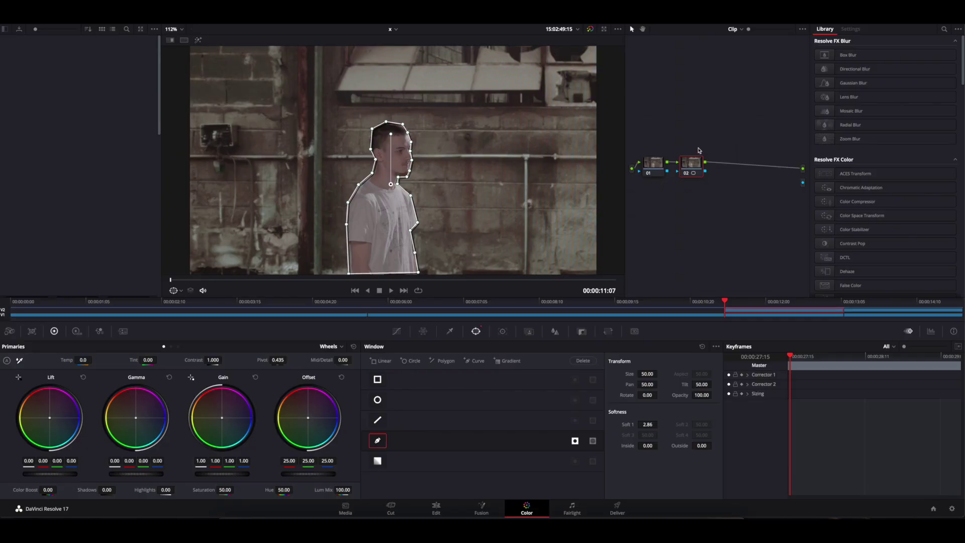
Add a serial node after node 02 and a layer node in parallel with the new node.
{"action": "right_click", "coordinate": [696, 163]}
{"action": "mouse_move", "coordinate": [719, 200]}
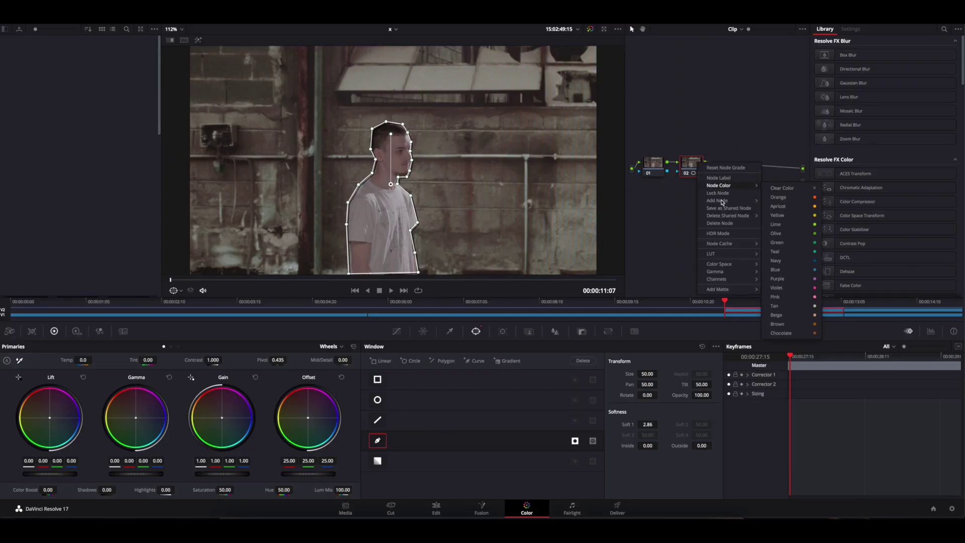
{"action": "left_click", "coordinate": [782, 203]}
{"action": "right_click", "coordinate": [729, 165]}
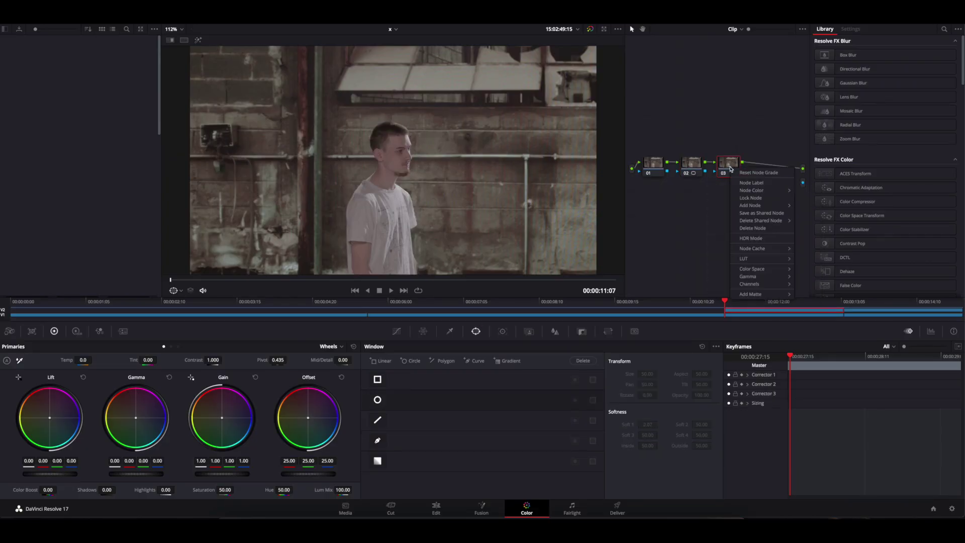
{"action": "mouse_move", "coordinate": [747, 203]}
{"action": "left_click", "coordinate": [819, 231]}
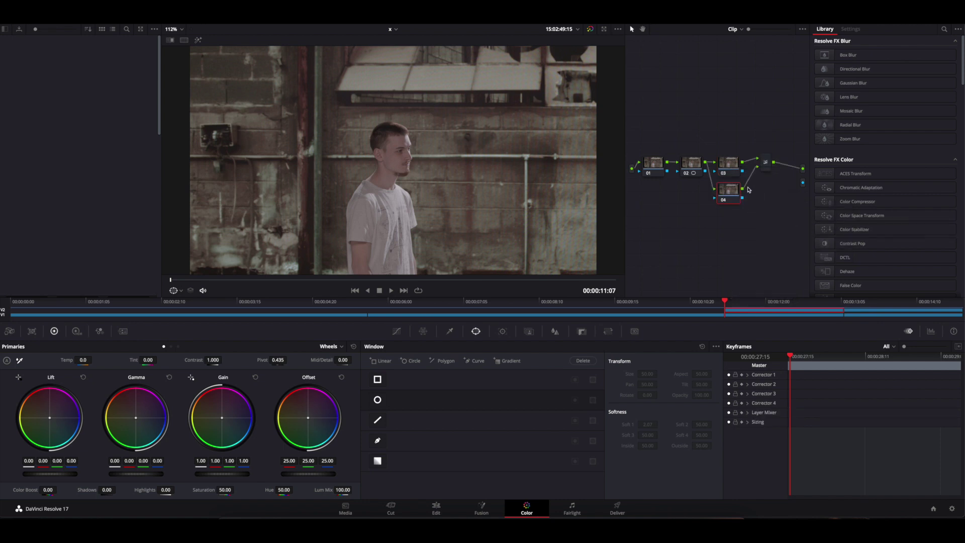
Make node 03 monochrome with the RGB Mixer.
{"action": "left_click", "coordinate": [99, 332]}
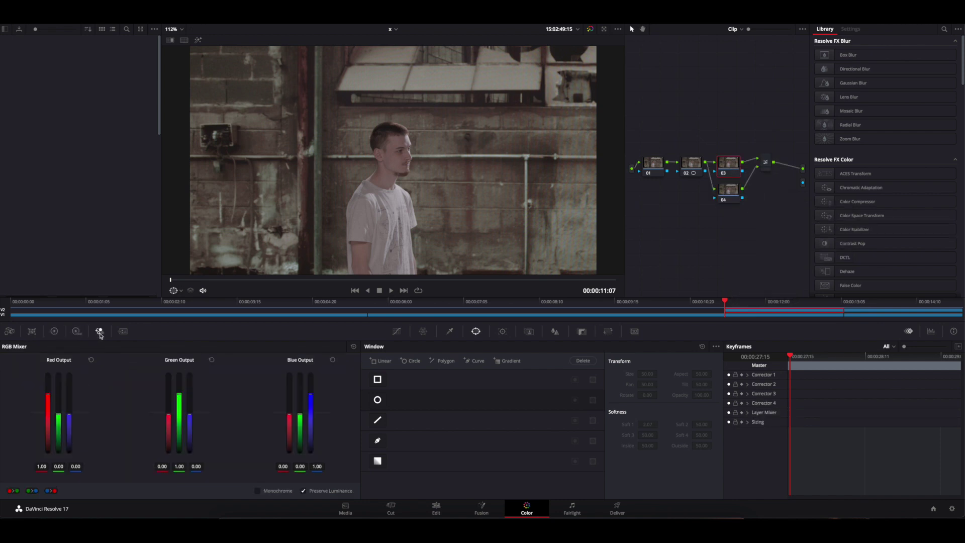
{"action": "left_click", "coordinate": [258, 491]}
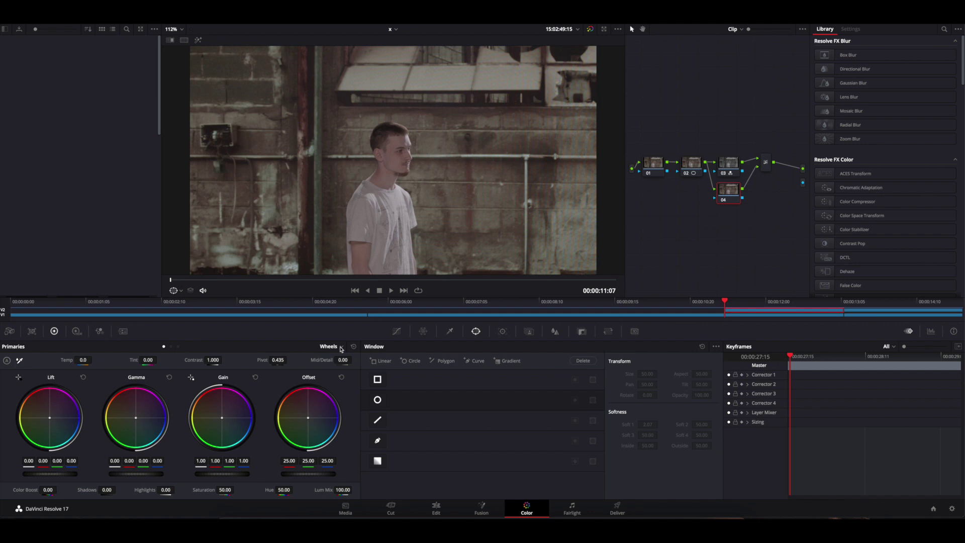
Show the primaries of node 04 as bars and lower its luma gain to 0.02.
{"action": "left_click", "coordinate": [341, 347]}
{"action": "left_click", "coordinate": [334, 365]}
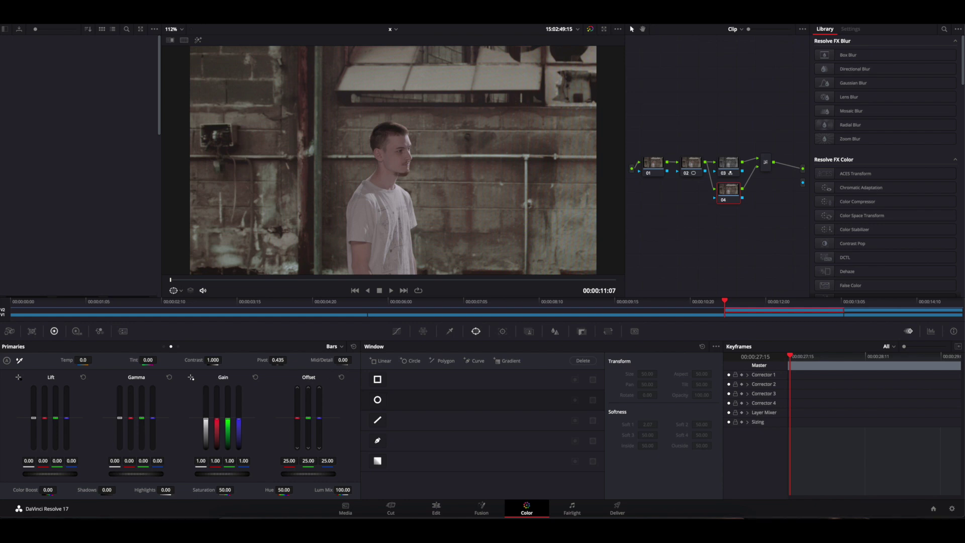
{"action": "left_click_drag", "start_coordinate": [205, 422], "coordinate": [205, 438]}
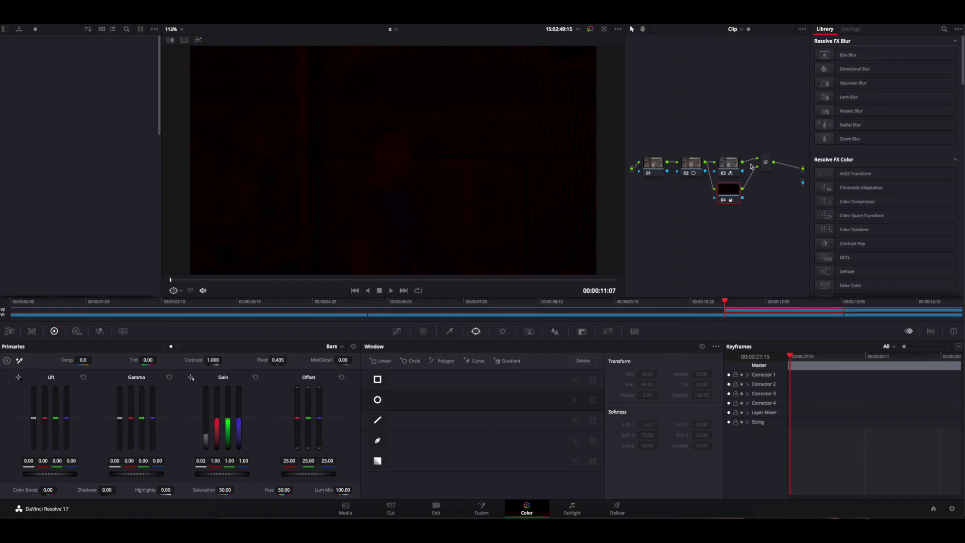
Set the layer mixer's composite mode to Add.
{"action": "right_click", "coordinate": [768, 163]}
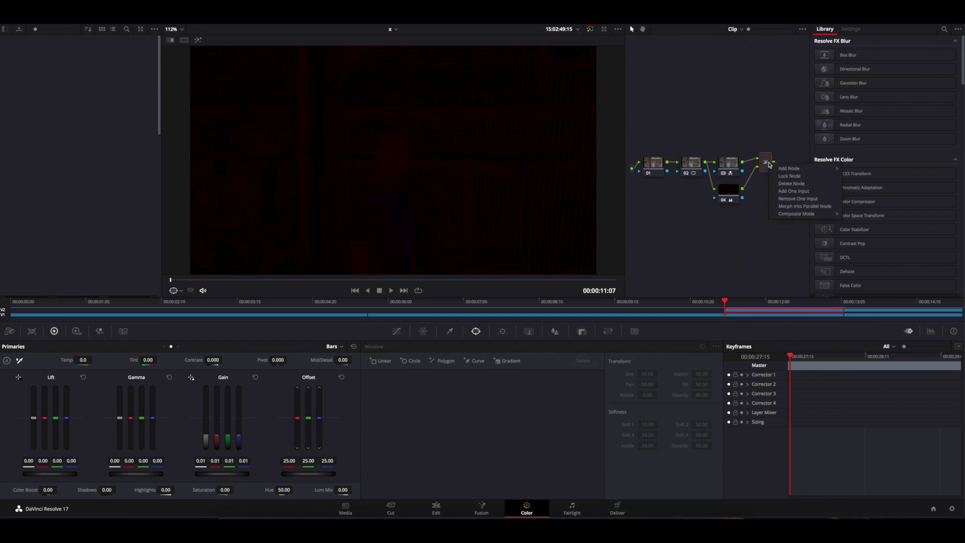
{"action": "mouse_move", "coordinate": [809, 213]}
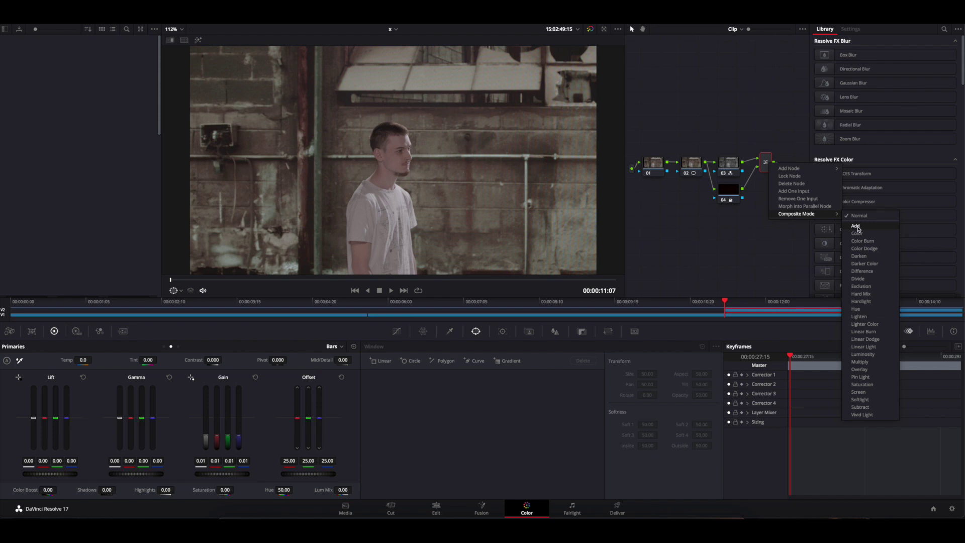
{"action": "left_click", "coordinate": [857, 227]}
Increase the linked blur radius on node 04 well above its default.
{"action": "left_click", "coordinate": [555, 333]}
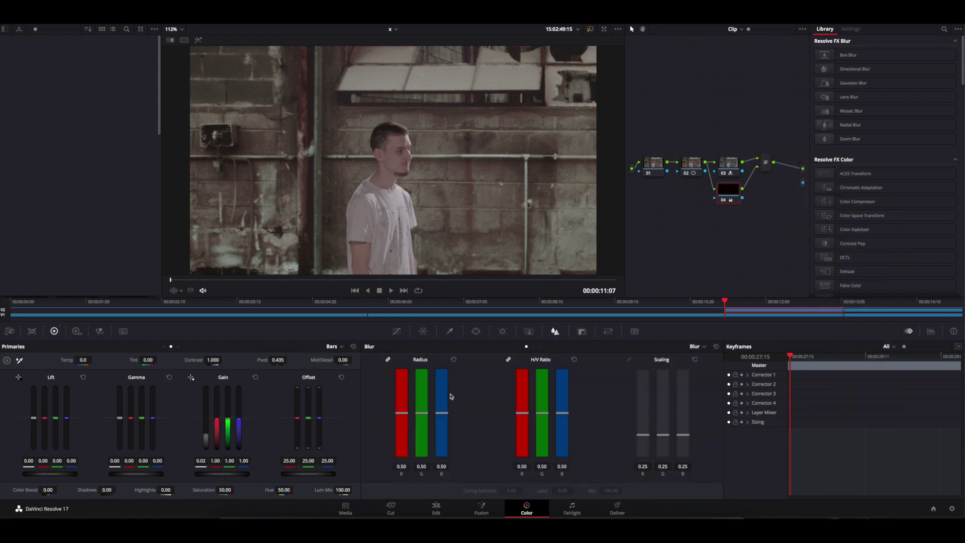
{"action": "left_click_drag", "start_coordinate": [445, 415], "coordinate": [417, 380]}
Raise the Mid/Detail of node 03 and reduce its blur radius slightly to sharpen it.
{"action": "left_click", "coordinate": [733, 164]}
{"action": "left_click_drag", "start_coordinate": [343, 360], "coordinate": [353, 359]}
{"action": "mouse_move", "coordinate": [446, 415]}
{"action": "left_mouse_down"}
{"action": "mouse_move", "coordinate": [443, 441]}
{"action": "mouse_move", "coordinate": [443, 421]}
{"action": "left_mouse_up"}
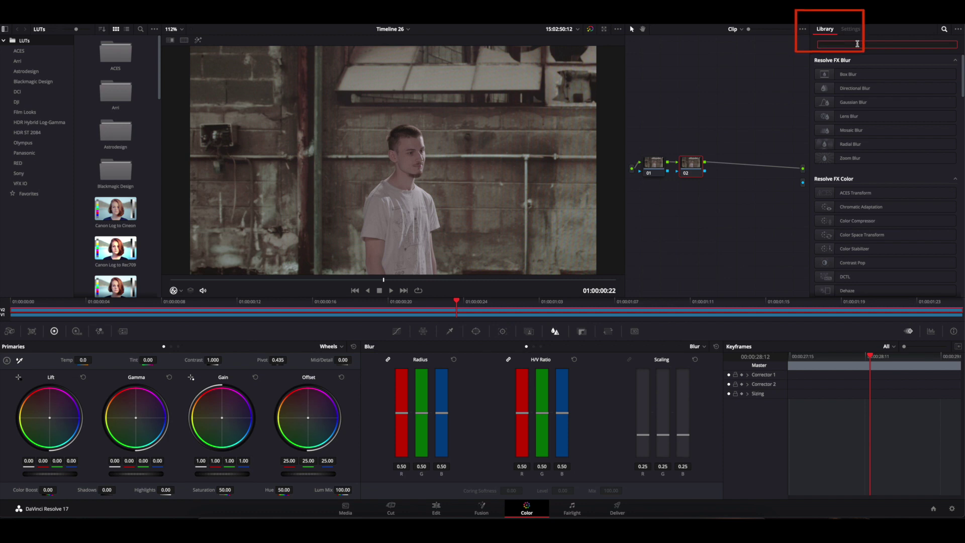
Search the effects for "chromatic", apply Chromatic Aberration Removal to node 02 and toggle the effect off and on.
{"action": "left_click", "coordinate": [857, 43]}
{"action": "type", "text": "chromatic"}
{"action": "left_click_drag", "start_coordinate": [854, 109], "coordinate": [692, 172]}
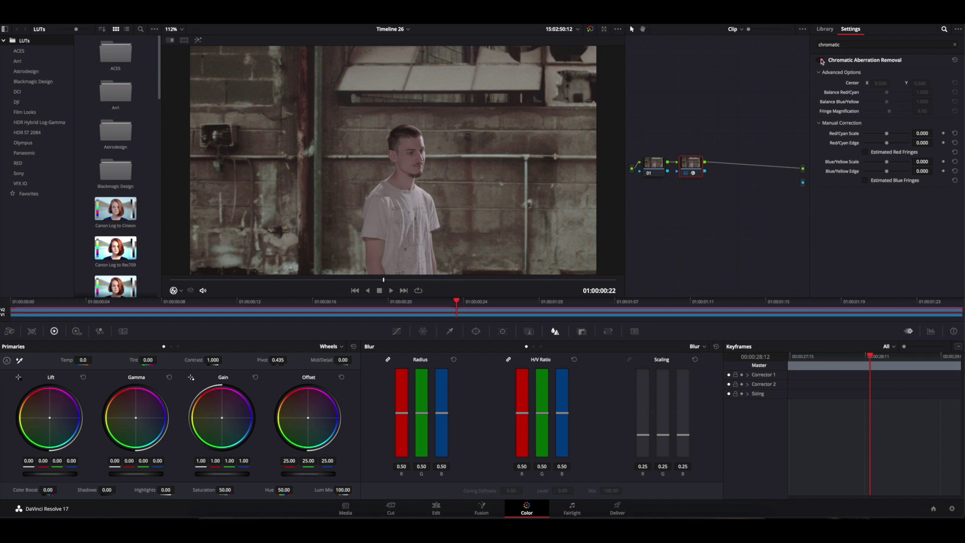
{"action": "left_click", "coordinate": [817, 61]}
{"action": "left_click", "coordinate": [818, 60]}
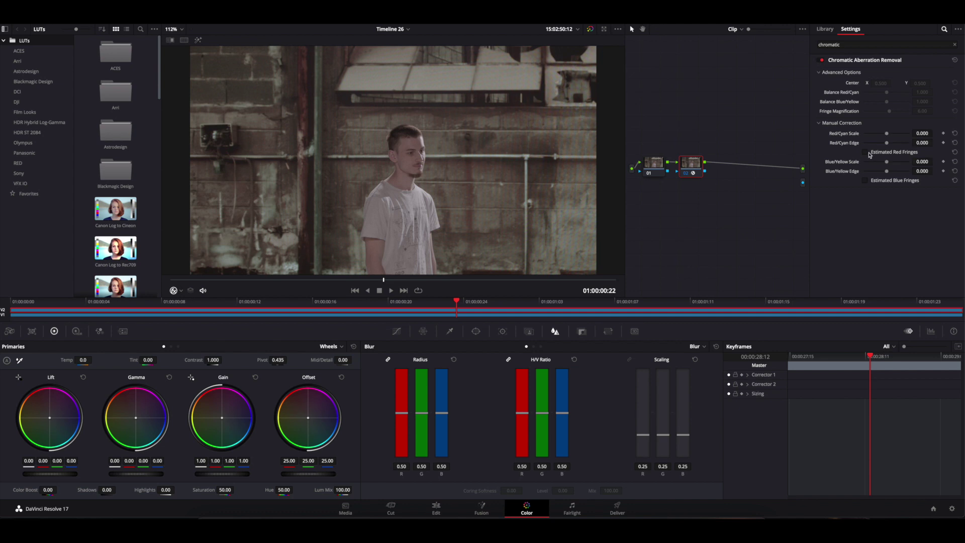
Set Red/Cyan Scale to about -0.48 and Edge to 1.000, Blue/Yellow Scale to 1.000 and Edge to -1.000, and disable the correction for comparison.
{"action": "left_click", "coordinate": [865, 152]}
{"action": "left_click", "coordinate": [865, 180]}
{"action": "left_click_drag", "start_coordinate": [888, 161], "coordinate": [831, 161]}
{"action": "left_click_drag", "start_coordinate": [908, 171], "coordinate": [925, 136]}
{"action": "left_click", "coordinate": [865, 152]}
{"action": "key", "text": "slash"}
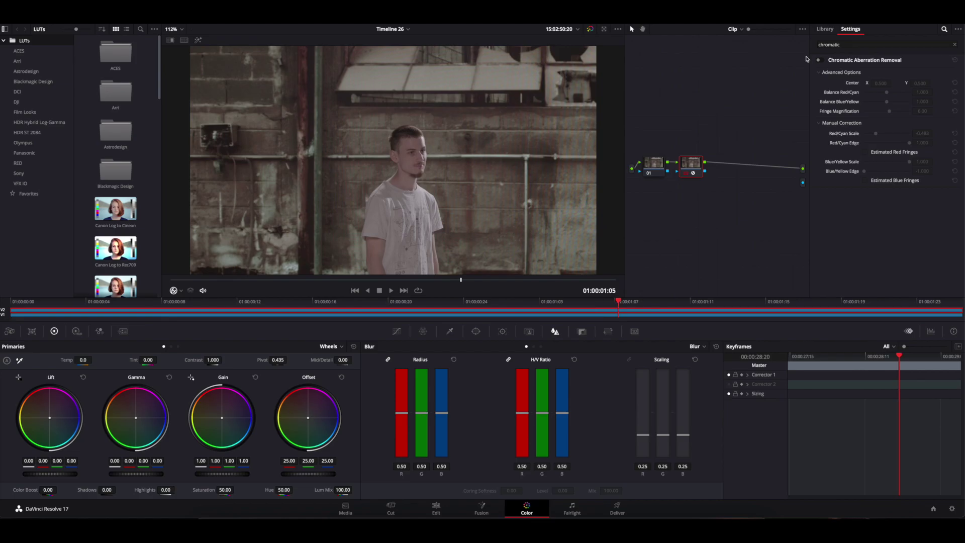